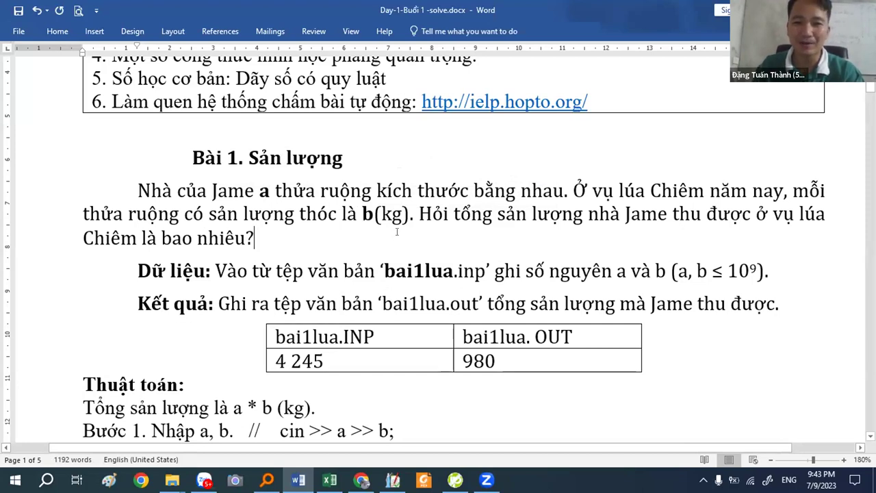
pyautogui.scroll(-3, 396, 232)
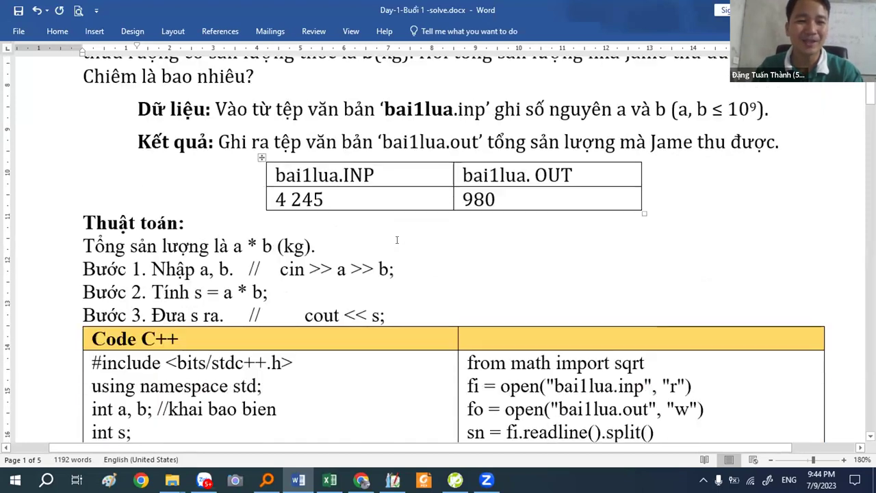
pyautogui.moveTo(160, 245); pyautogui.dragTo(265, 245)
pyautogui.click(272, 245)
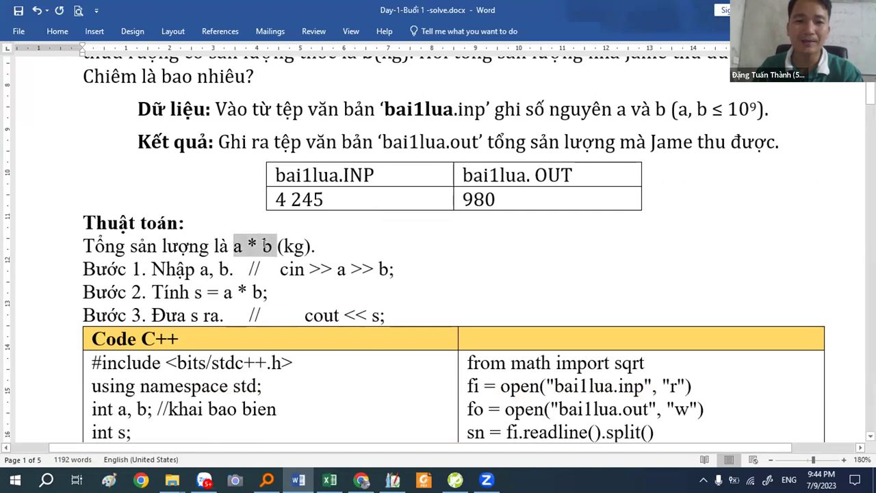
pyautogui.click(248, 291)
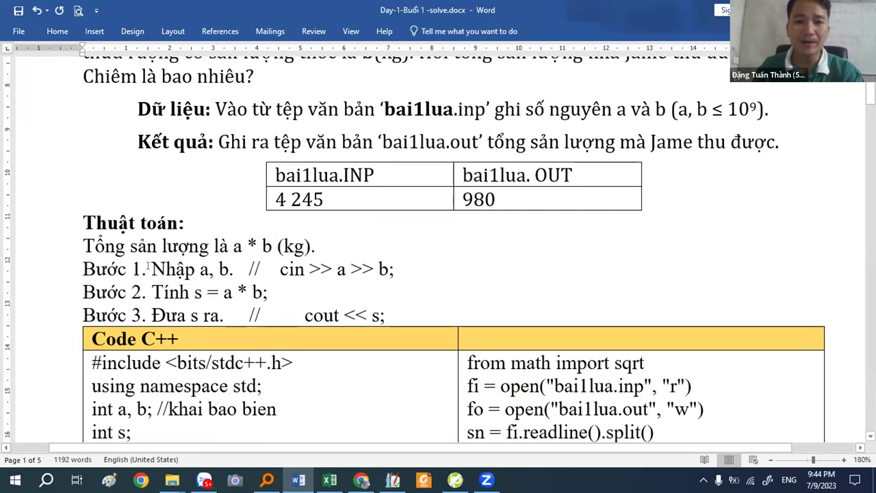
pyautogui.scroll(3, 148, 268)
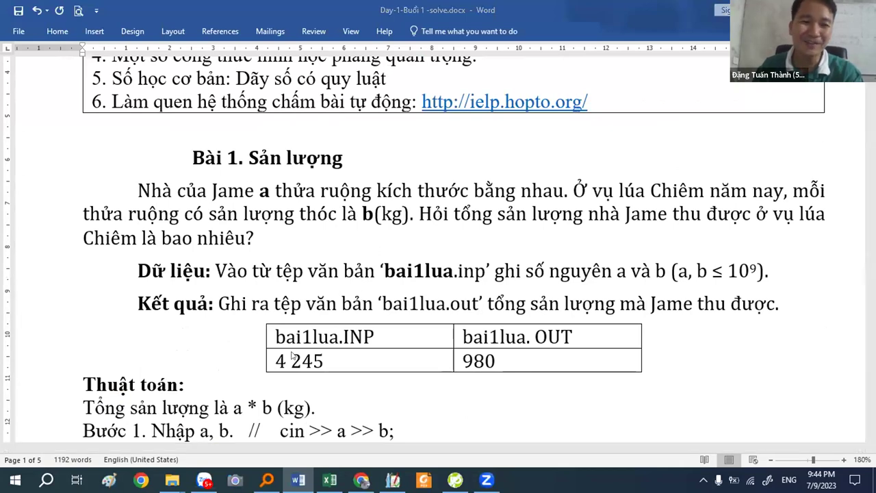
# Insert a table with one column and two rows on a new line below the "Thuật toán:" heading
pyautogui.scroll(-2, 292, 354)
pyautogui.moveTo(197, 279); pyautogui.dragTo(191, 277)
pyautogui.click(201, 280)
pyautogui.press('Return')
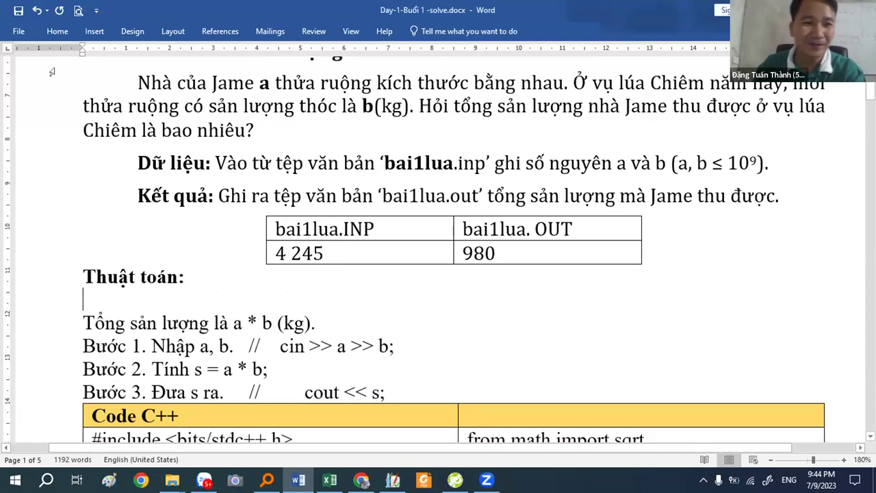
pyautogui.click(95, 31)
pyautogui.click(82, 67)
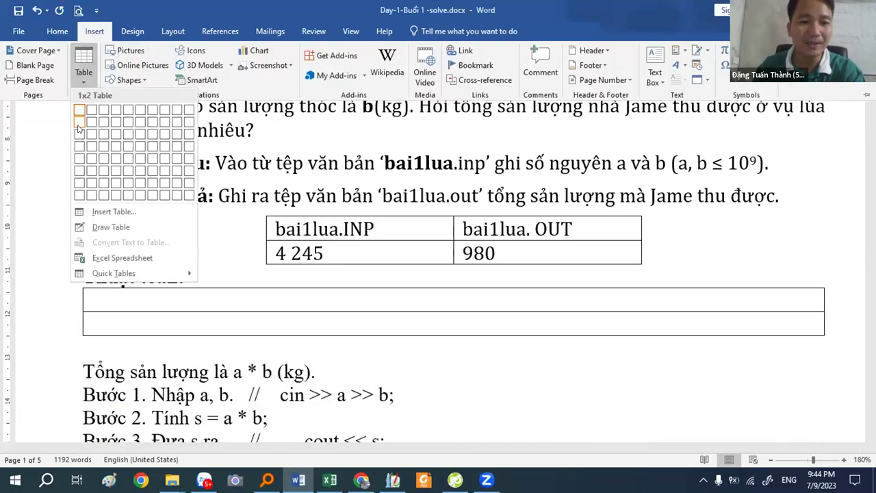
pyautogui.click(79, 121)
# Enter "* Xác định bài toán:" in the new table's first cell, followed by the line "Input (dữ liệu vào):"
pyautogui.write('B')
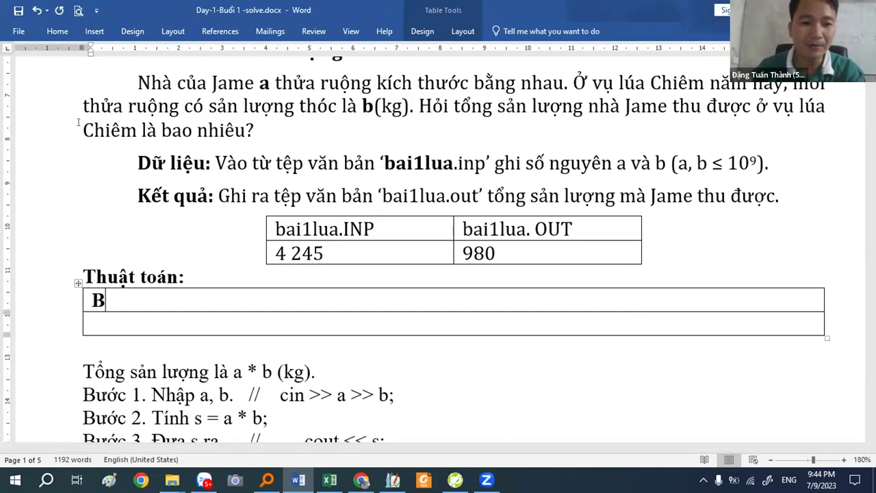
pyautogui.press('BackSpace')
pyautogui.write('* Xac')
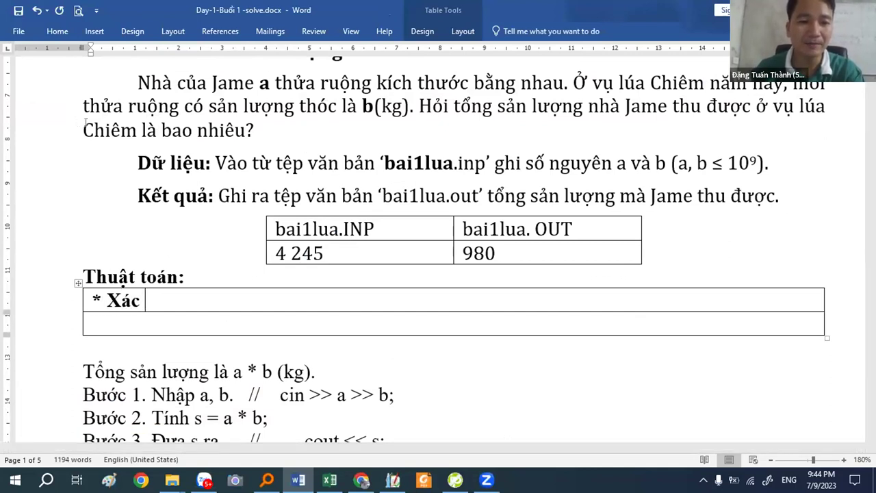
pyautogui.write('s định baif toán:')
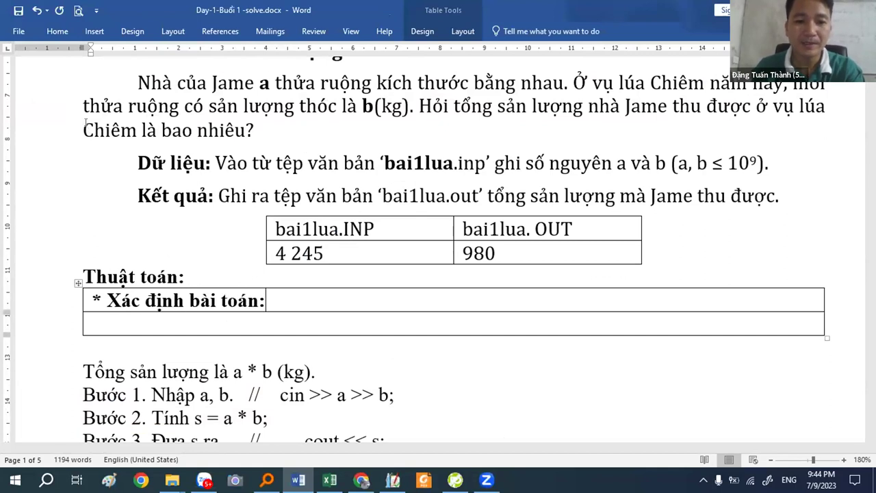
pyautogui.press('Return')
pyautogui.write('In')
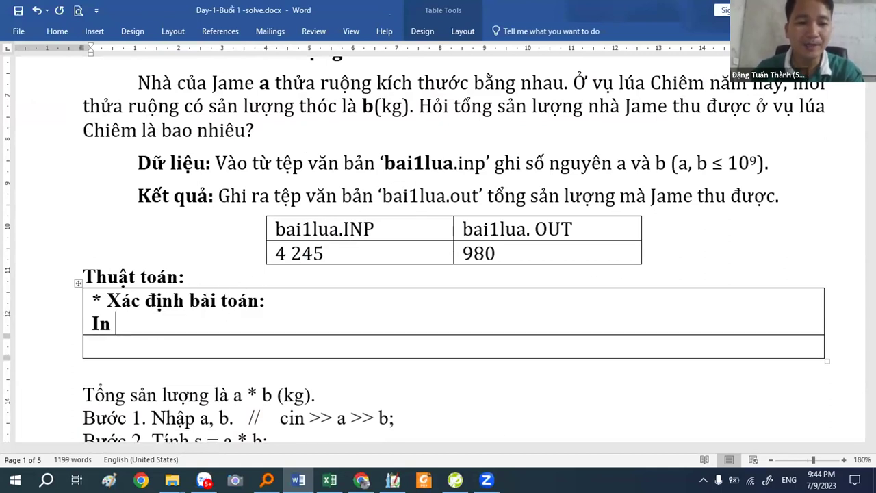
pyautogui.write('put (dữ liệu vào):')
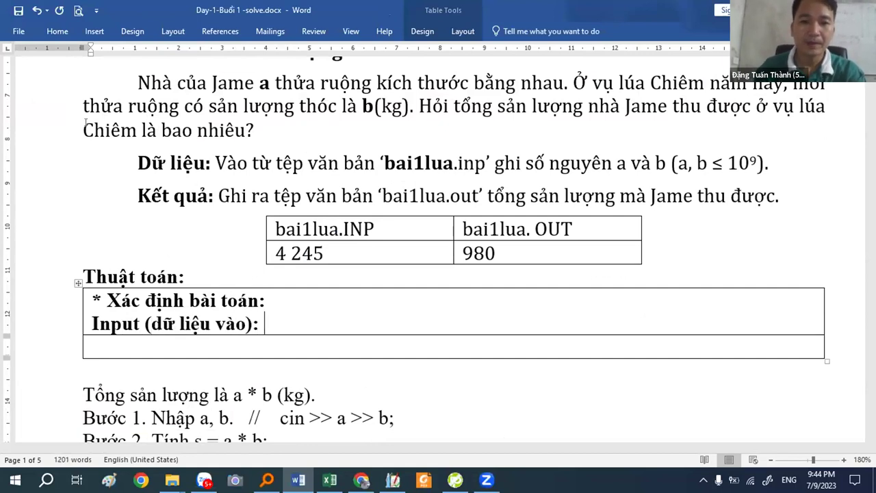
# Add "Nhập a và b." after "* Xác định bài toán:", based on the "Dữ liệu" line of the problem statement
pyautogui.scroll(2, 265, 191)
pyautogui.moveTo(252, 217); pyautogui.dragTo(482, 213)
pyautogui.moveTo(617, 217); pyautogui.dragTo(668, 217)
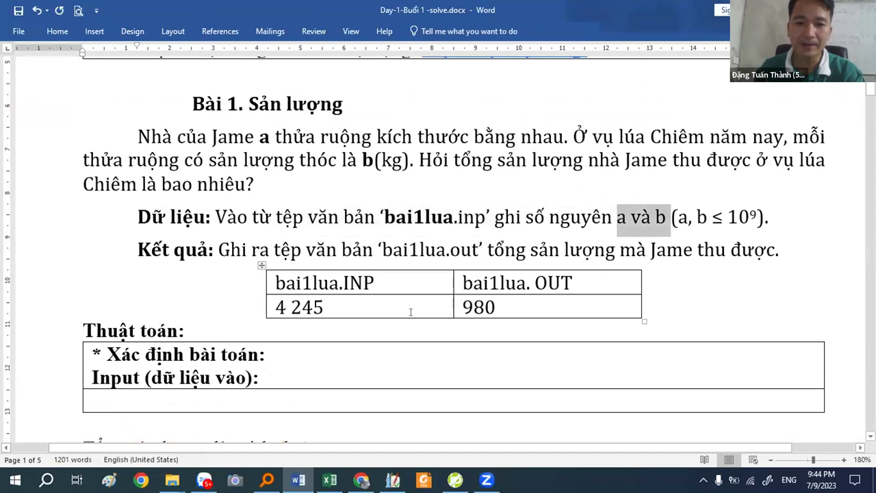
pyautogui.click(294, 353)
pyautogui.write('N')
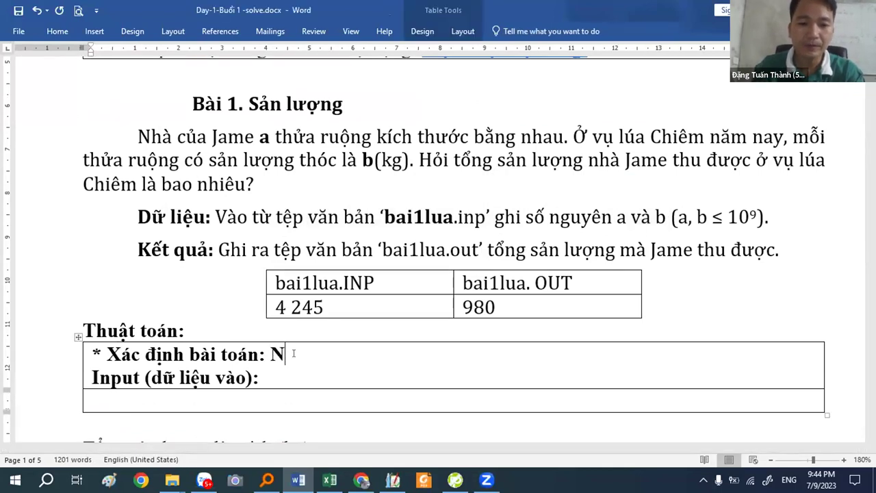
pyautogui.write('hập a và b.')
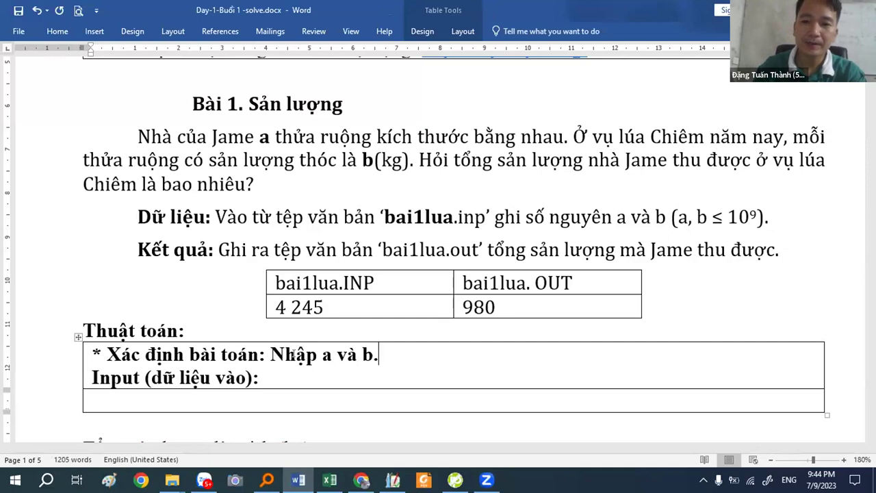
# Move "Nhập a và b." from the "* Xác định bài toán:" line to the end of the "Input (dữ liệu vào):" line
pyautogui.moveTo(274, 251); pyautogui.dragTo(595, 246)
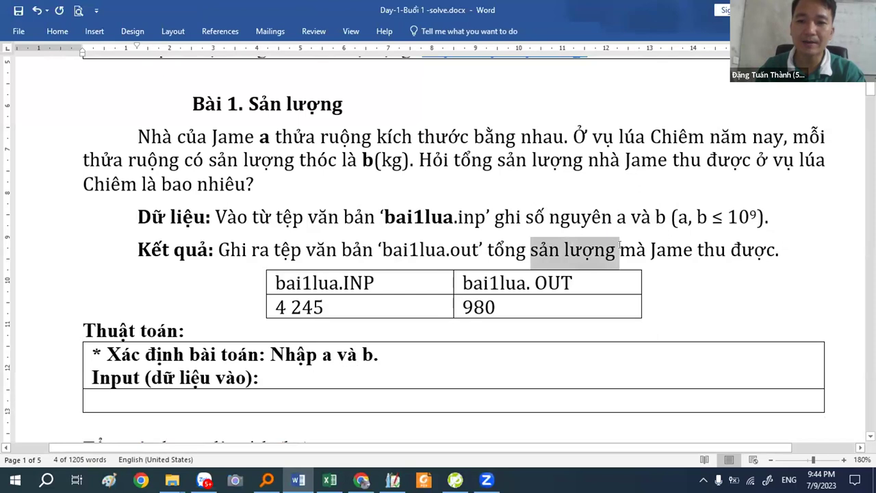
pyautogui.click(307, 377)
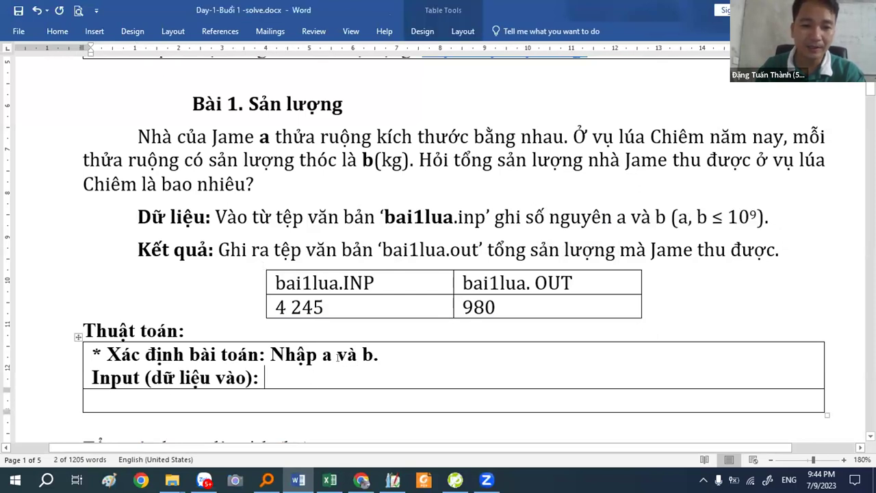
pyautogui.moveTo(378, 354); pyautogui.dragTo(266, 378)
pyautogui.click(265, 379)
pyautogui.click(373, 378)
# Add the line "Output (kết quả): Đưa tổng sản lượng tính được ra" below the Input line in the table
pyautogui.press('Return')
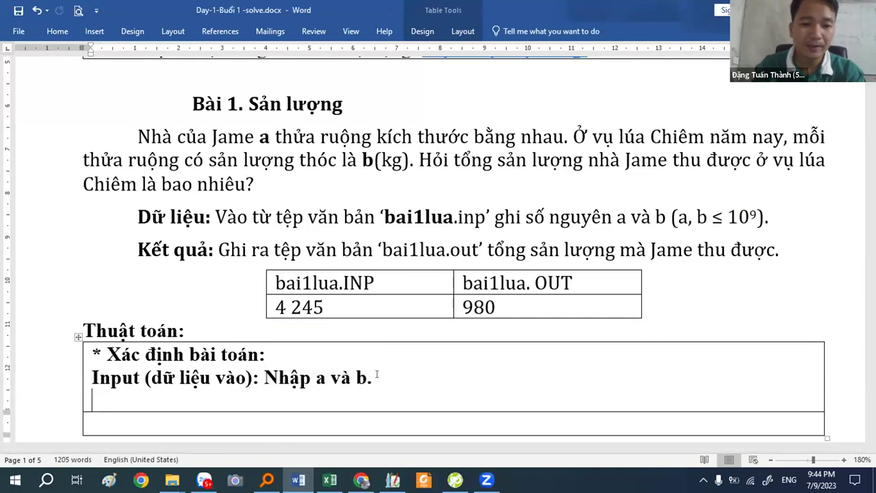
pyautogui.write('Output (kết quả):')
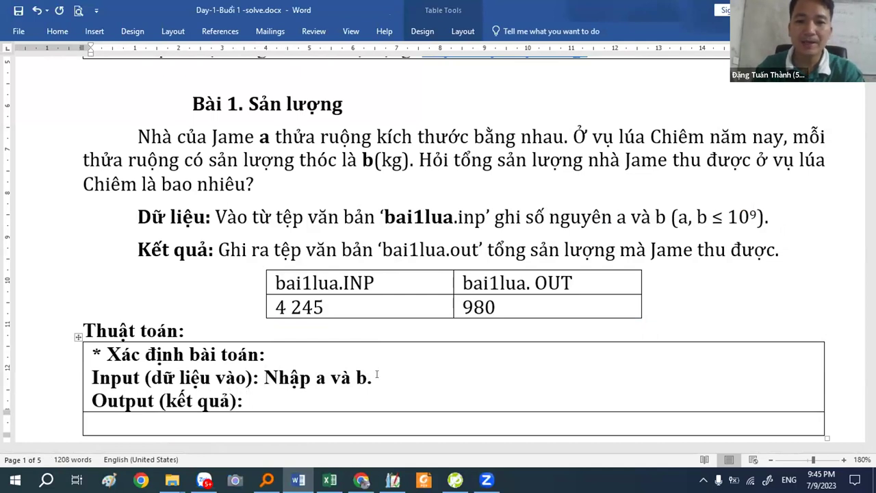
pyautogui.moveTo(490, 248); pyautogui.dragTo(590, 251)
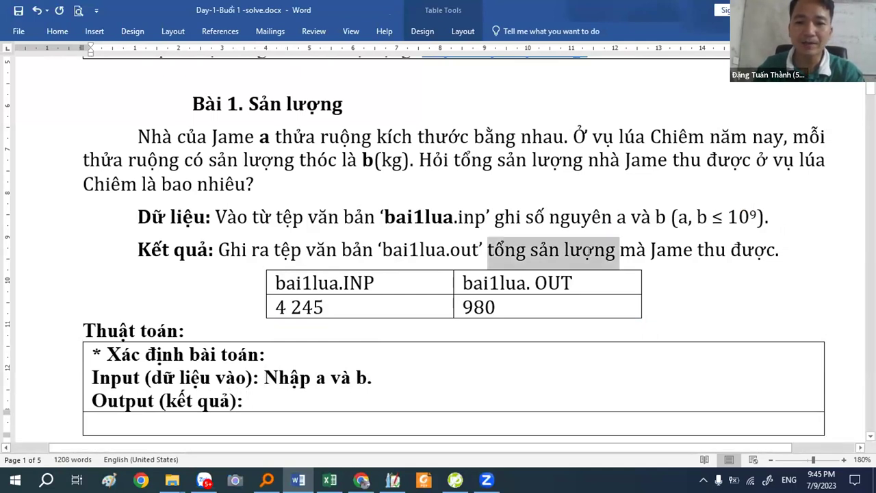
pyautogui.click(276, 400)
pyautogui.write('Đưa toognr s')
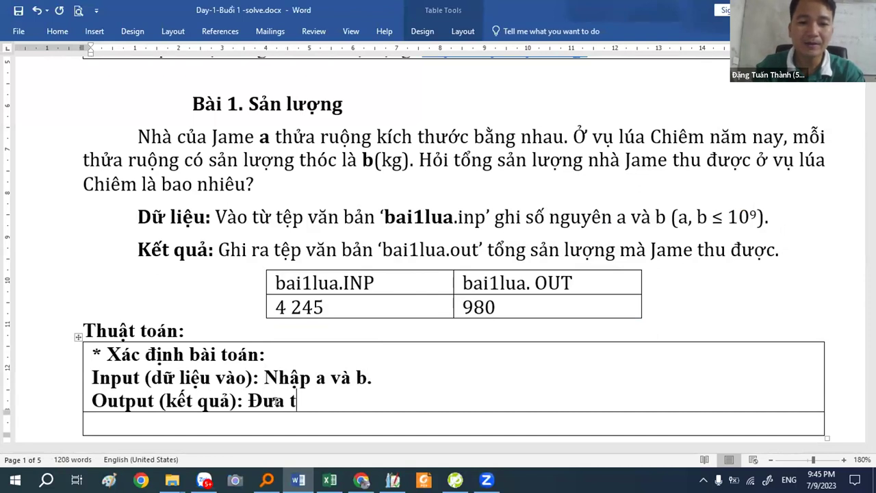
pyautogui.press('BackSpace')
pyautogui.press('BackSpace')
pyautogui.press('BackSpace')
pyautogui.press('BackSpace')
pyautogui.press('BackSpace')
pyautogui.press('BackSpace')
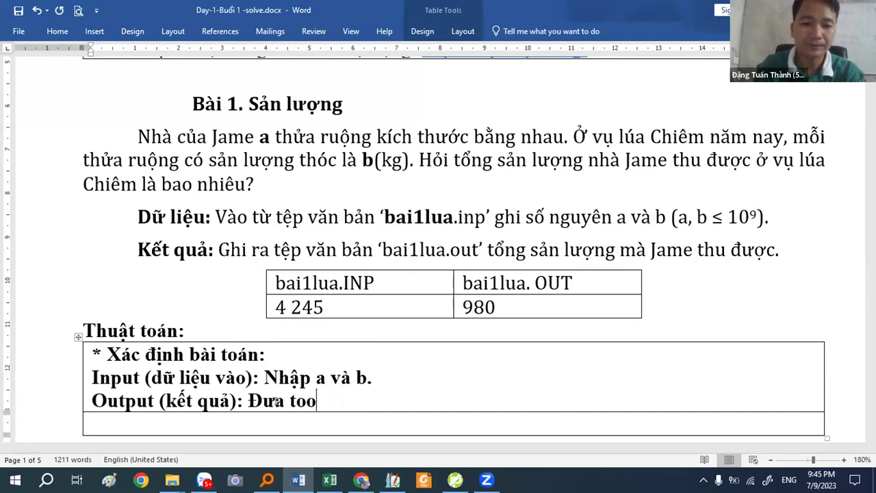
pyautogui.write('ongr sanr luown')
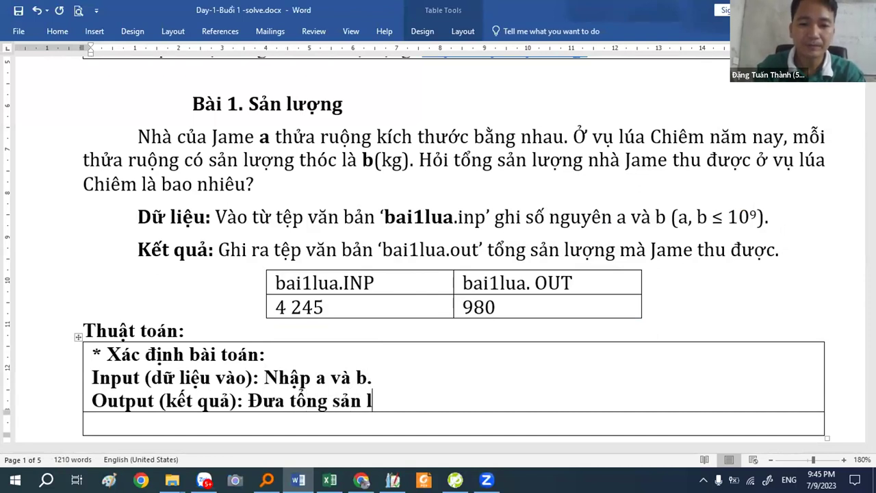
pyautogui.write('gj tinhs dduowcj ra')
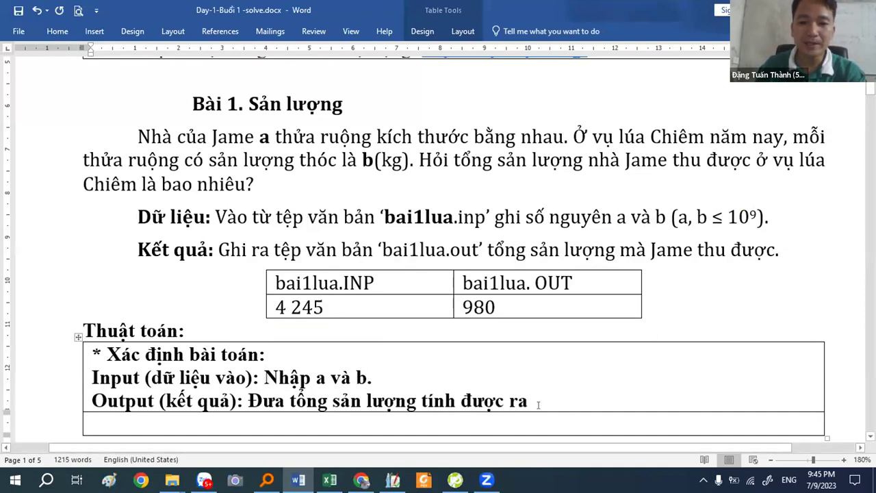
# Remove the bold formatting from the Input and Output lines in the table
pyautogui.tripleClick(82, 363)
pyautogui.moveTo(81, 363); pyautogui.dragTo(82, 373)
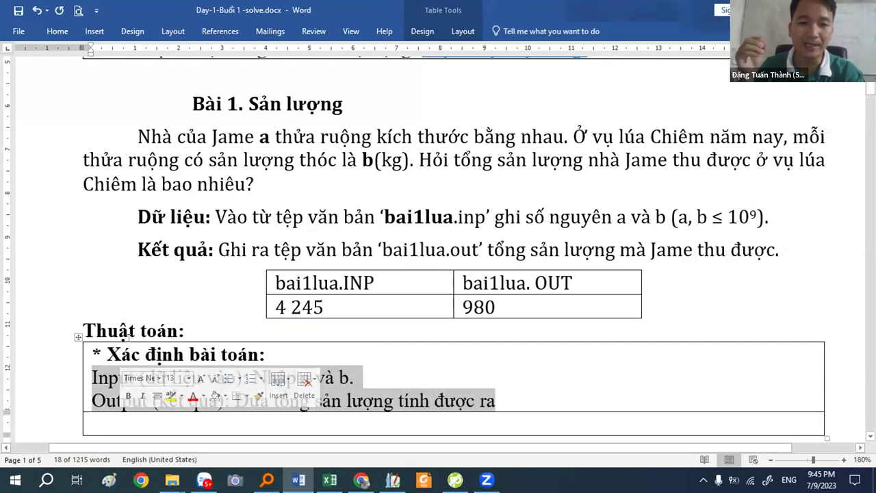
pyautogui.click(107, 385)
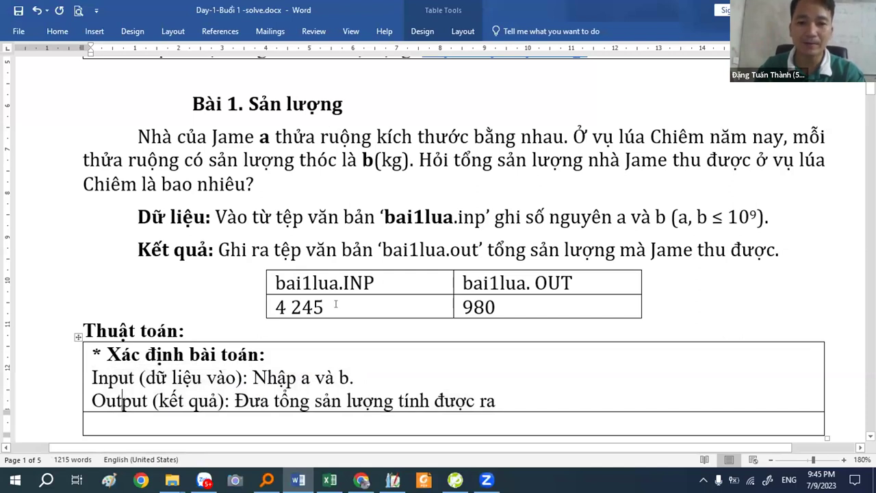
# Compare the "Dữ liệu" and "Kết quả" lines of the problem, including the limits on a and b, with the Input and Output lines
pyautogui.moveTo(216, 217); pyautogui.dragTo(756, 217)
pyautogui.click(621, 219)
pyautogui.moveTo(548, 217); pyautogui.dragTo(757, 217)
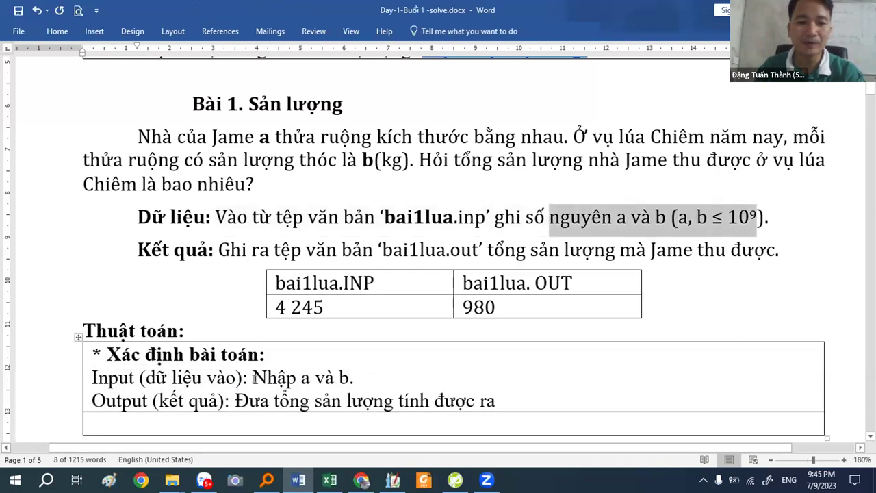
pyautogui.moveTo(254, 377); pyautogui.dragTo(356, 377)
pyautogui.moveTo(457, 250); pyautogui.dragTo(588, 244)
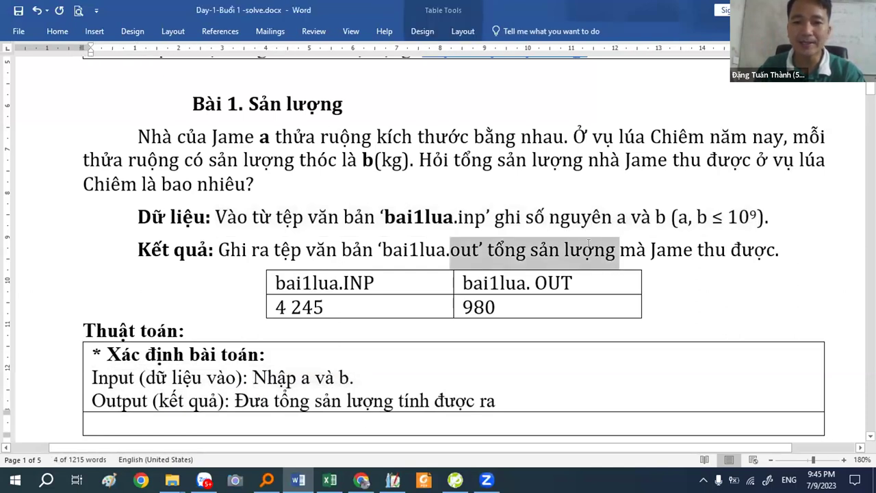
pyautogui.moveTo(252, 400); pyautogui.dragTo(293, 399)
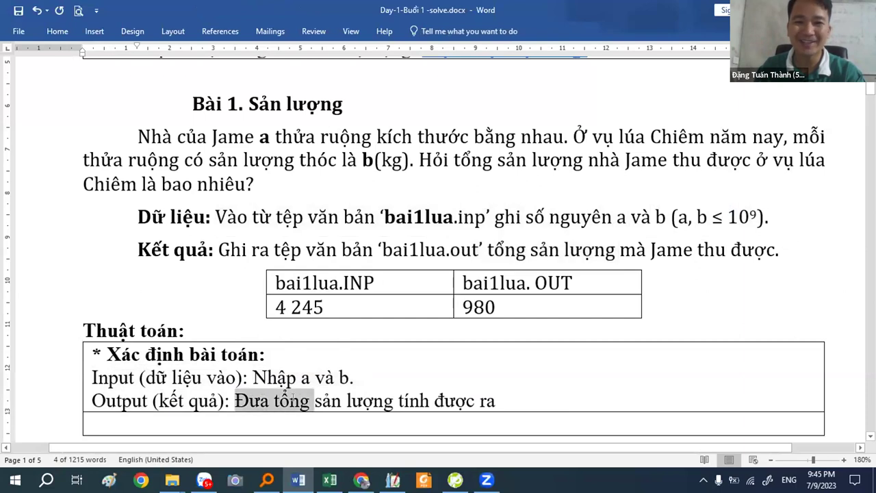
pyautogui.click(509, 397)
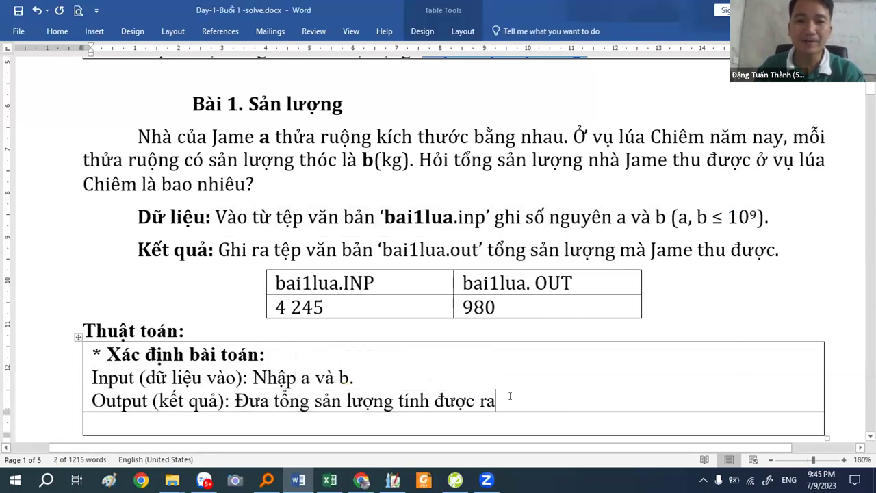
pyautogui.click(719, 216)
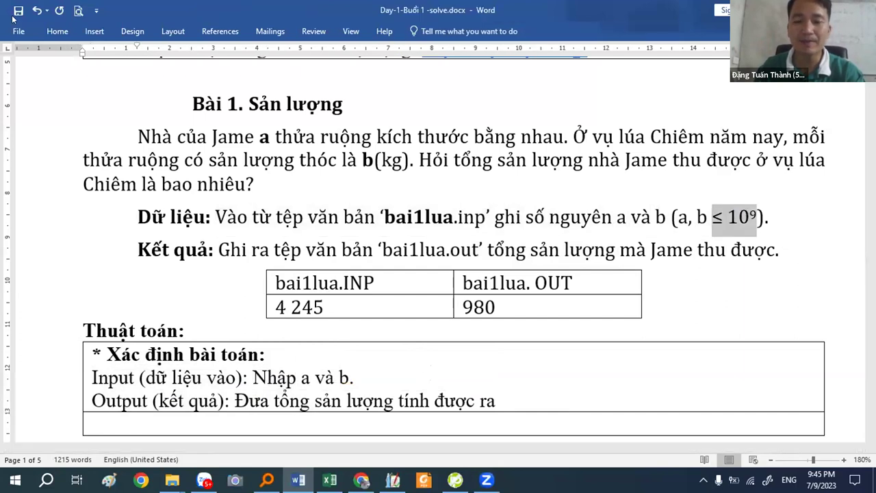
pyautogui.press('Right')
pyautogui.press('Right')
pyautogui.press('Right')
pyautogui.moveTo(676, 214); pyautogui.dragTo(767, 216)
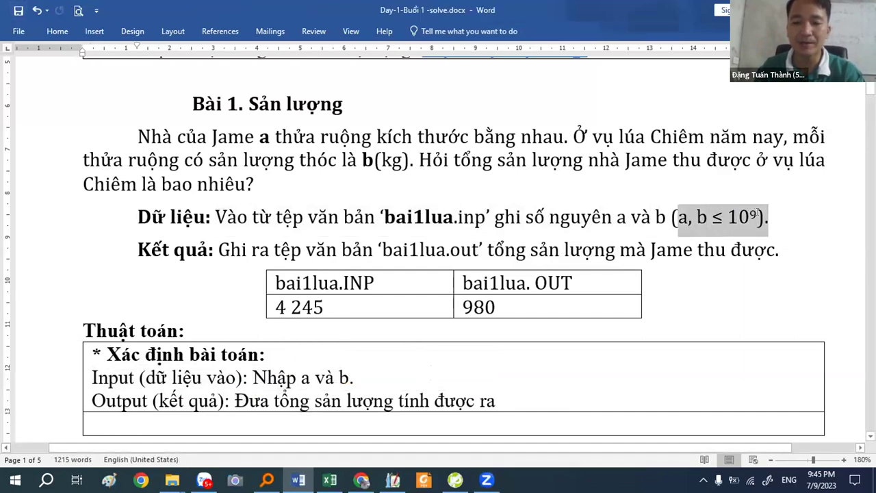
# Add the line "* Thuật toán:" below the Output line in the table's first cell
pyautogui.scroll(-1, 483, 337)
pyautogui.click(529, 343)
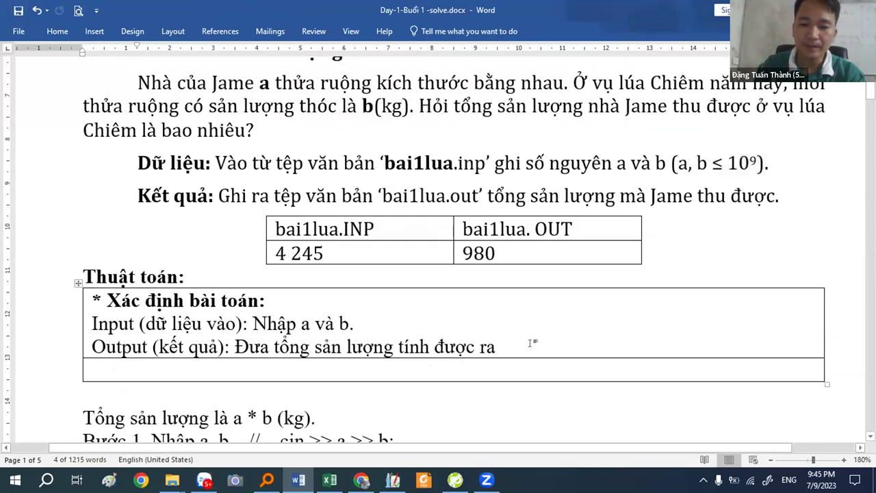
pyautogui.press('Return')
pyautogui.write('*')
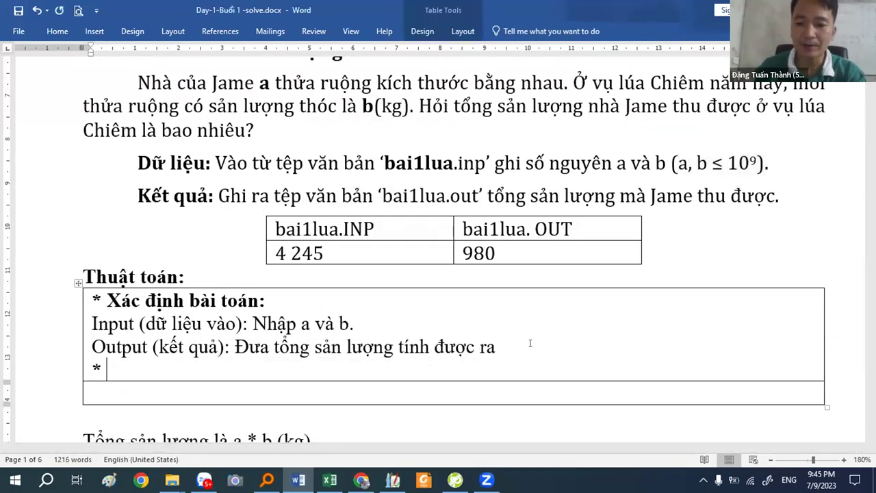
pyautogui.hotkey('shift', 'Home')
pyautogui.write('* Thuật')
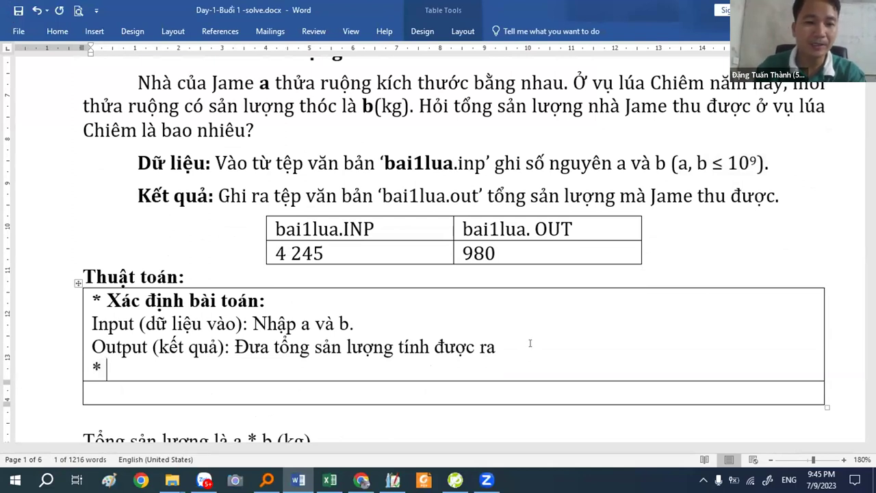
pyautogui.write(' toán:')
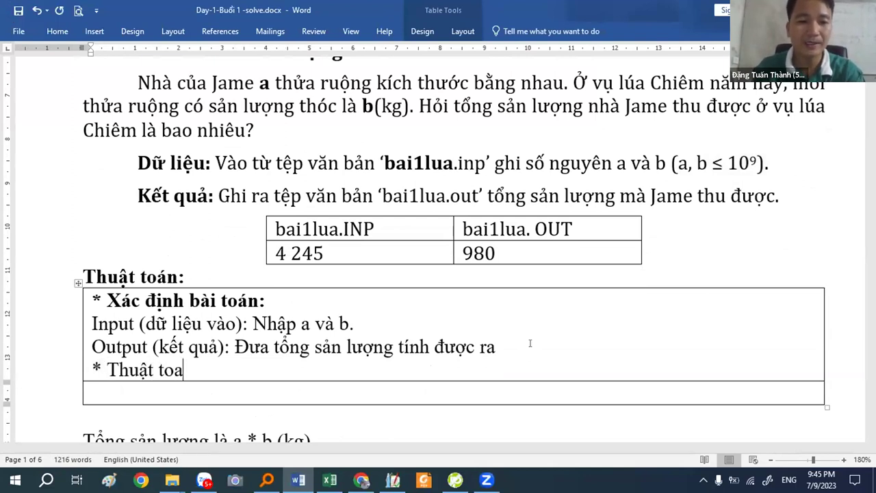
# Make the "* Thuật toán:" line bold and start a new line below it in the table cell
pyautogui.hotkey('shift', 'Home')
pyautogui.hotkey('ctrl', 'b')
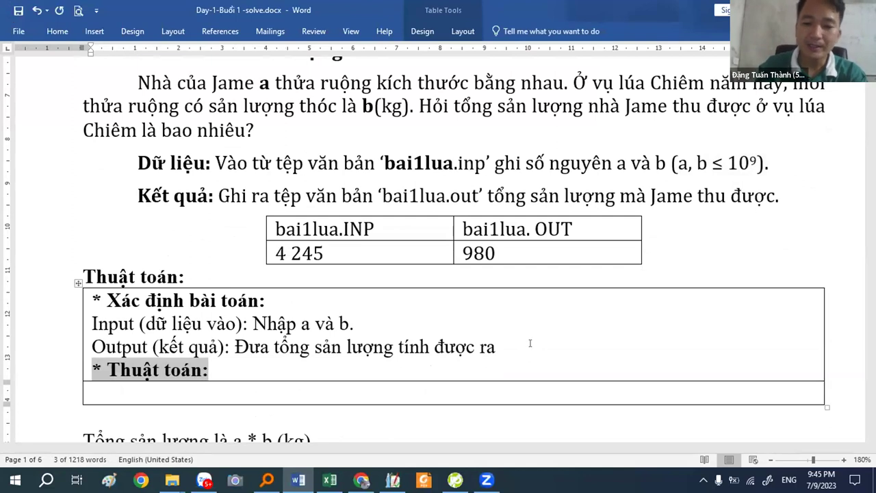
pyautogui.press('End')
pyautogui.press('Return')
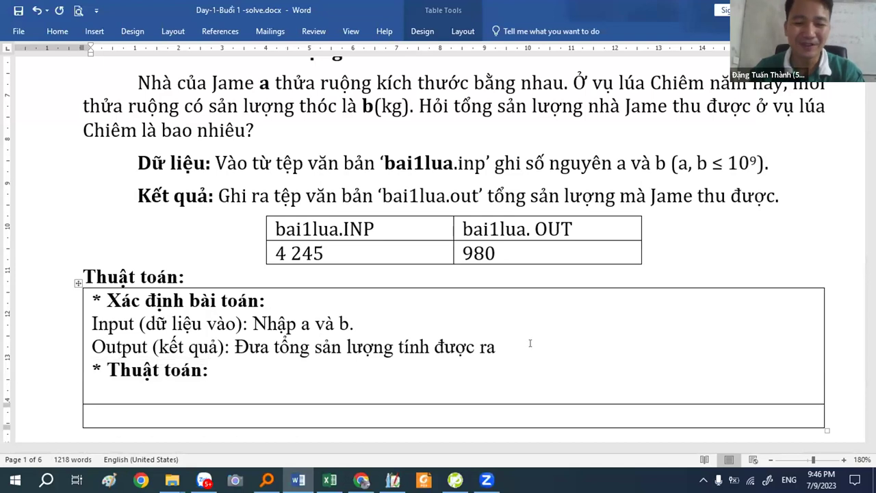
# Write the first algorithm step "Bước 1. Nhập a và b." below the "* Thuật toán:" line
pyautogui.write('Bước 1')
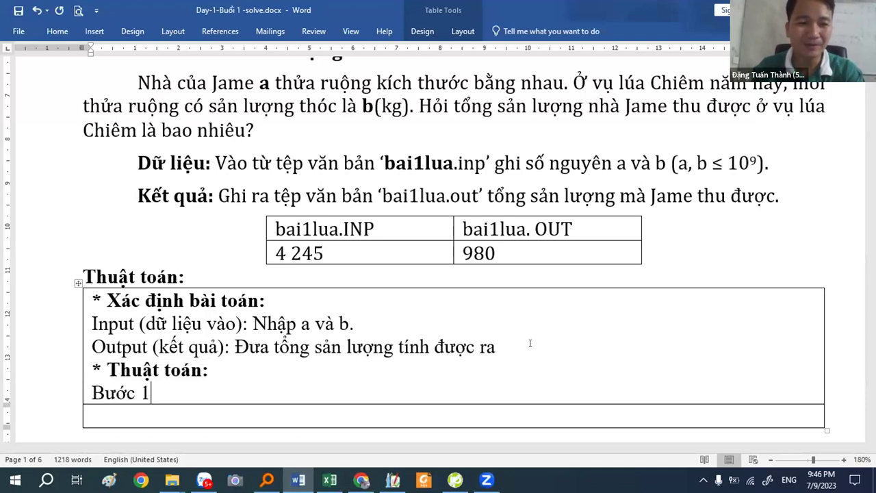
pyautogui.scroll(-5, 530, 343)
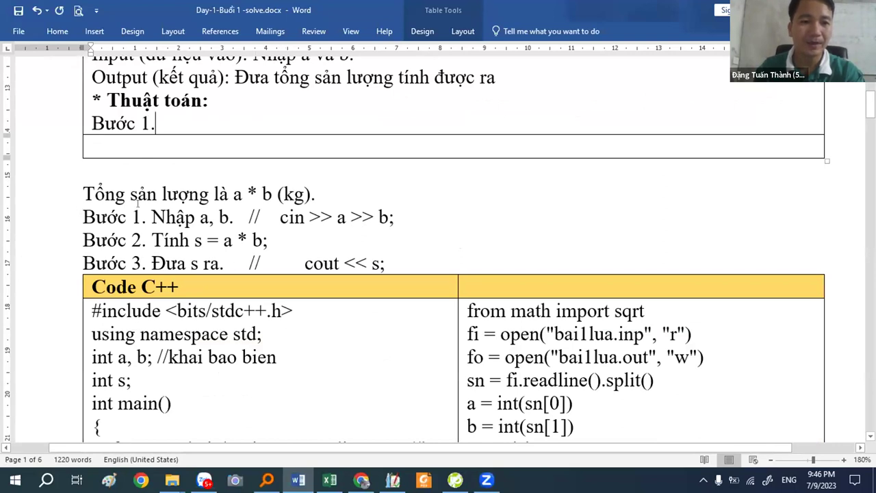
pyautogui.scroll(3, 138, 203)
pyautogui.scroll(1, 253, 269)
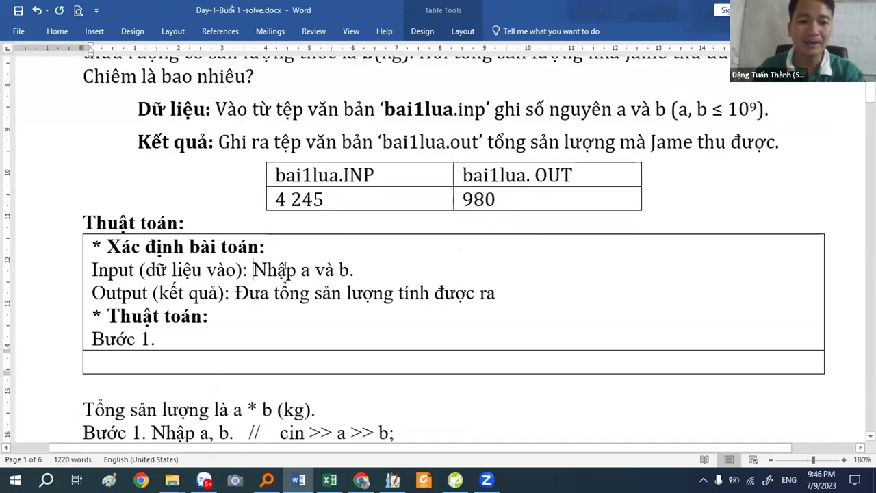
pyautogui.moveTo(253, 270); pyautogui.dragTo(353, 271)
pyautogui.click(119, 270)
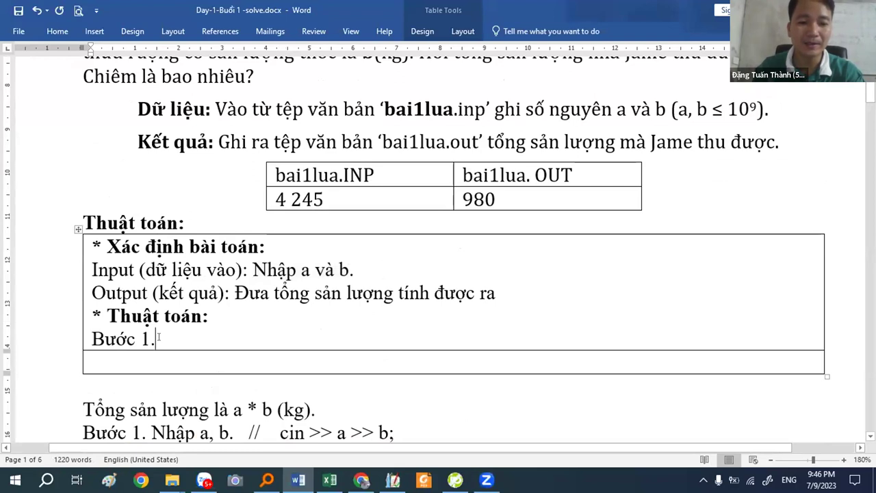
pyautogui.write('Nhập av')
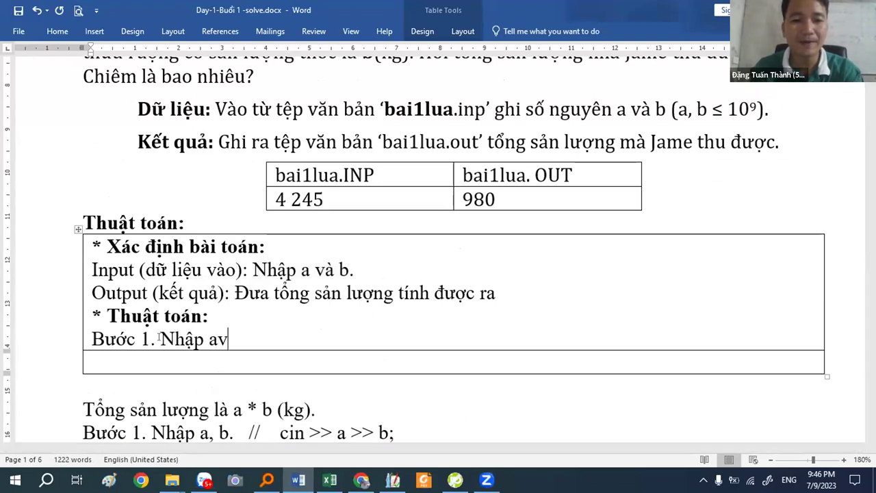
pyautogui.press('BackSpace')
pyautogui.write('và b.')
# Add the line "Bước 2." with an indented line "S = a * b;" beneath it
pyautogui.press('Return')
pyautogui.write('Buớc 2.')
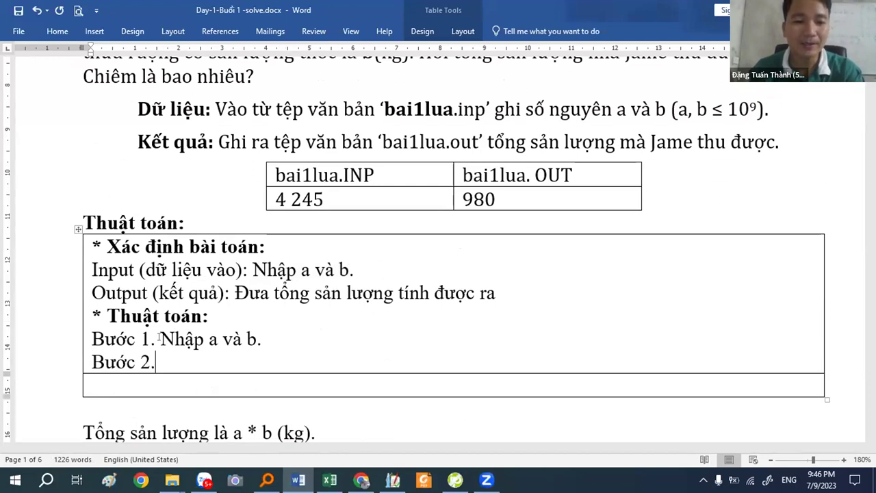
pyautogui.press('Return')
pyautogui.press('Tab')
pyautogui.write('S')
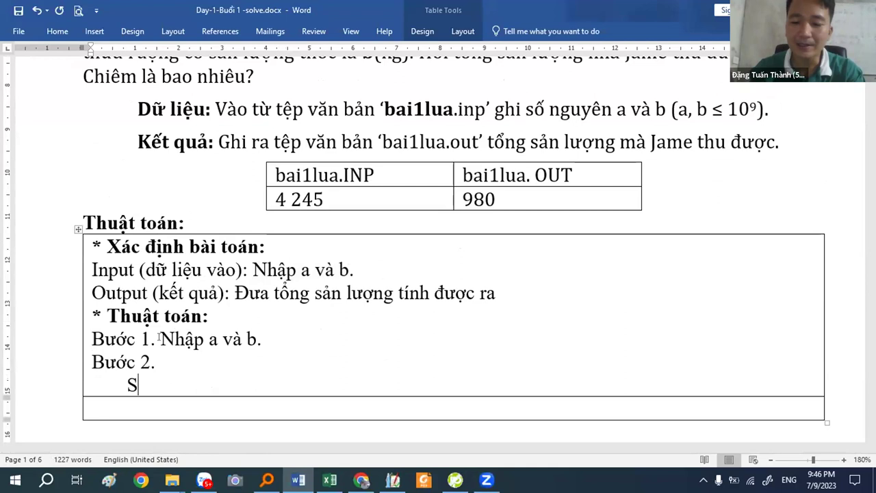
pyautogui.press('BackSpace')
pyautogui.press('BackSpace')
pyautogui.write('S ')
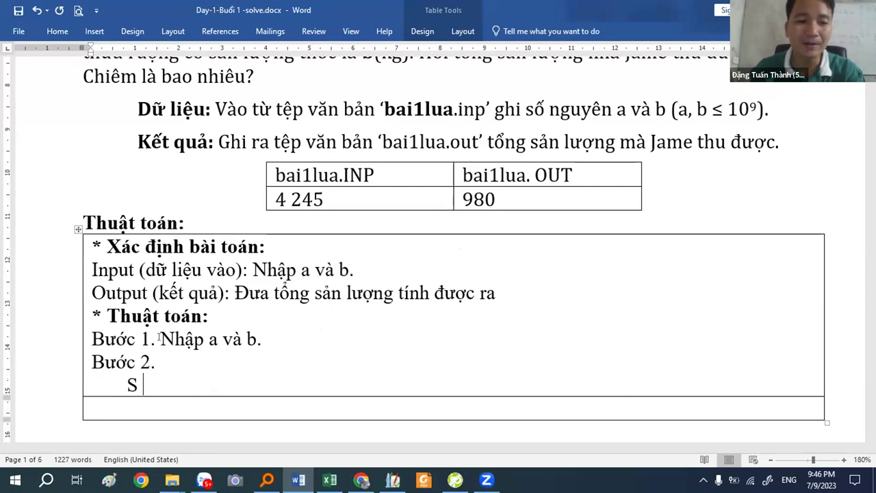
pyautogui.write('= a * b;')
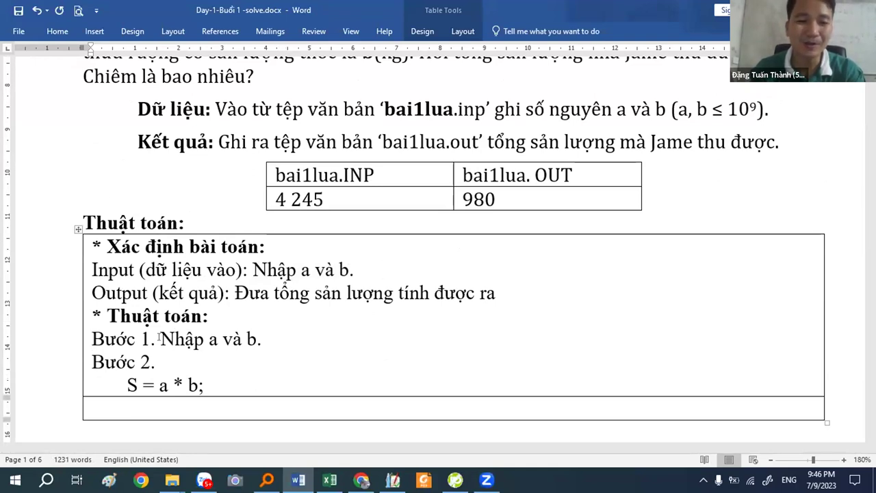
# Add the line "Bước 3." with an indented line "Đưa S ra;" beneath it, and save the document
pyautogui.press('Return')
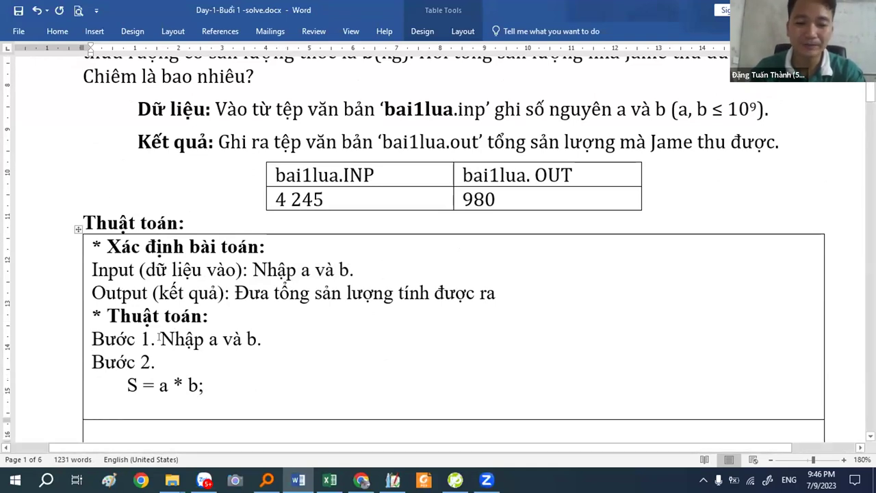
pyautogui.write('Bước 3')
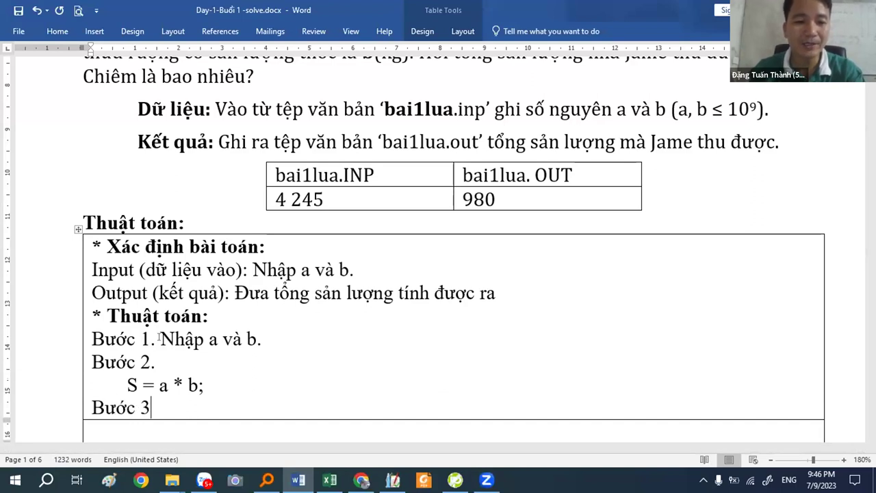
pyautogui.write('.')
pyautogui.press('Return')
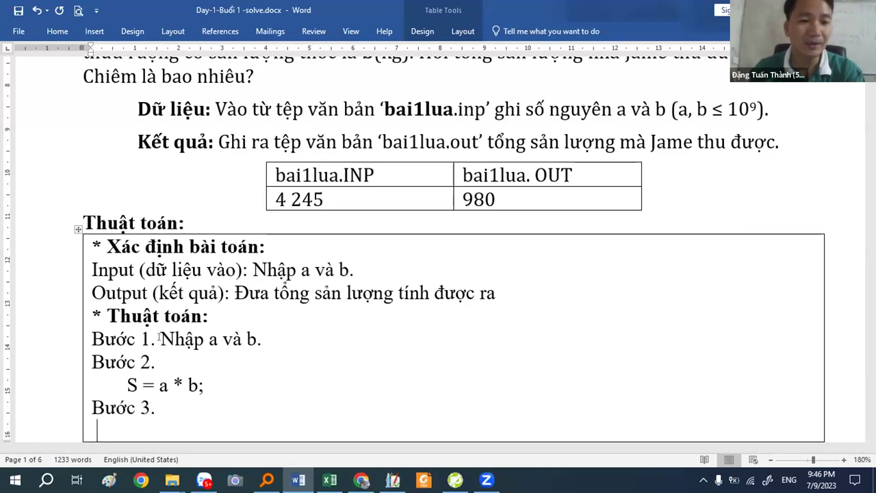
pyautogui.write('D')
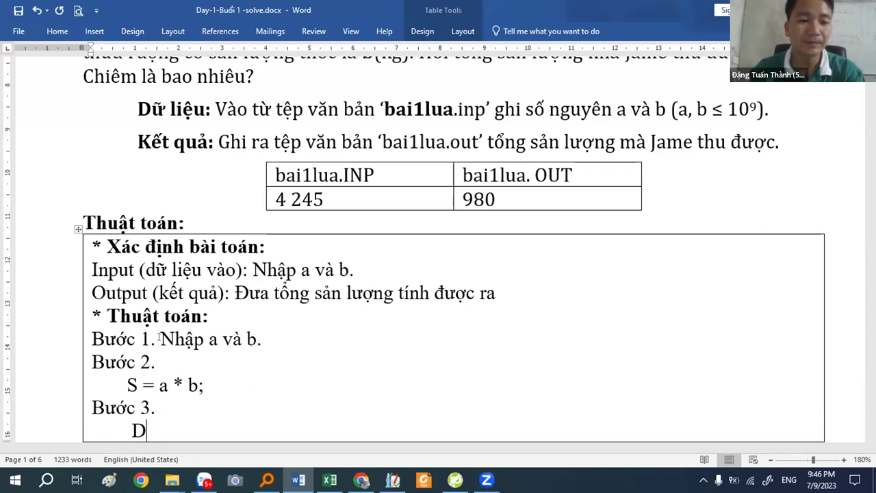
pyautogui.press('BackSpace')
pyautogui.write('Ddwaw')
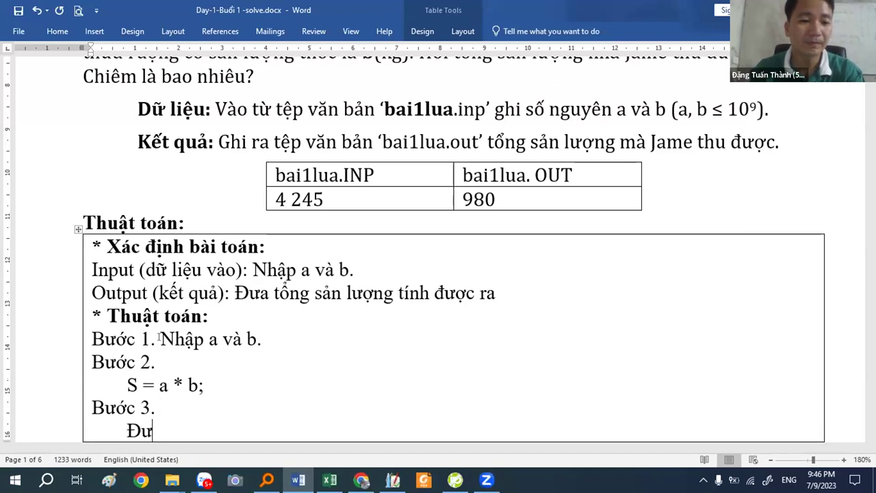
pyautogui.press('BackSpace')
pyautogui.press('BackSpace')
pyautogui.press('BackSpace')
pyautogui.press('BackSpace')
pyautogui.press('BackSpace')
pyautogui.press('BackSpace')
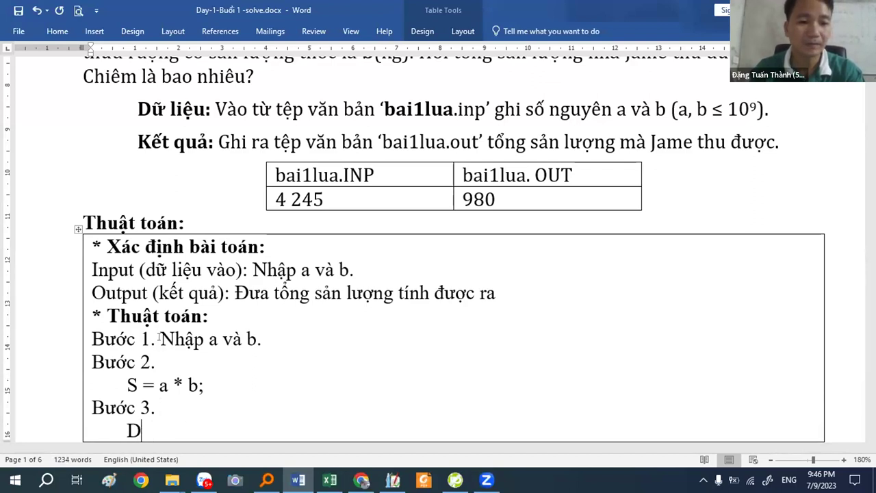
pyautogui.write('Đưa S ra;')
pyautogui.hotkey('ctrl', 's')
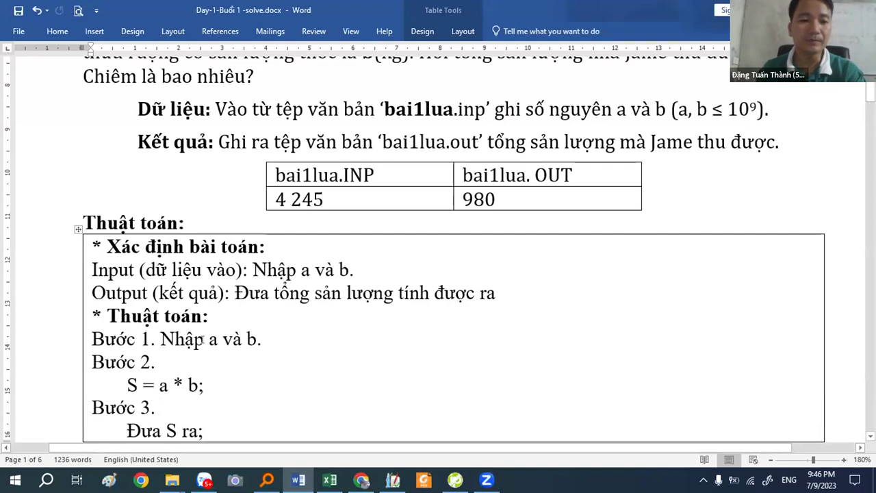
# Delete the empty last row of the table that holds the problem definition and algorithm
pyautogui.scroll(-1, 173, 346)
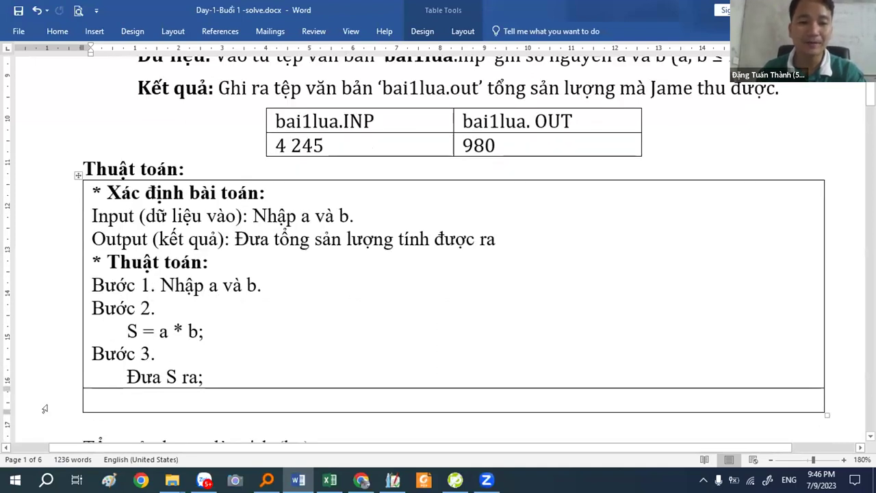
pyautogui.click(68, 409)
pyautogui.rightClick(69, 409)
pyautogui.click(97, 284)
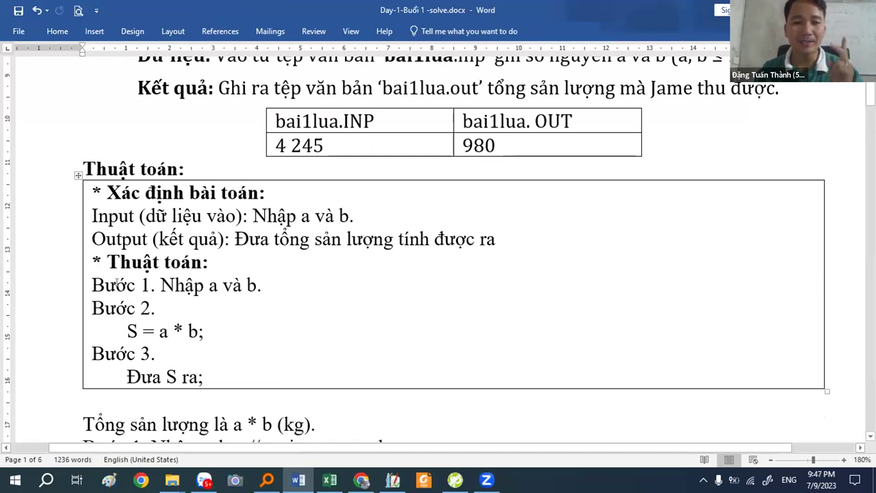
# Delete the old solution text between the two tables, from "Tổng sản lượng là a * b (kg)." through the "Bước 3. Đưa s ra." line
pyautogui.scroll(-5, 117, 284)
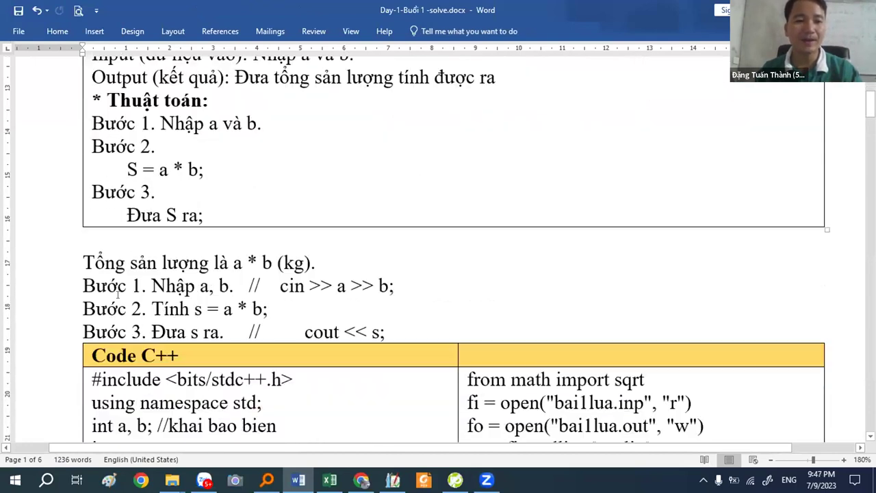
pyautogui.moveTo(100, 261); pyautogui.dragTo(151, 286)
pyautogui.moveTo(315, 304); pyautogui.dragTo(399, 329)
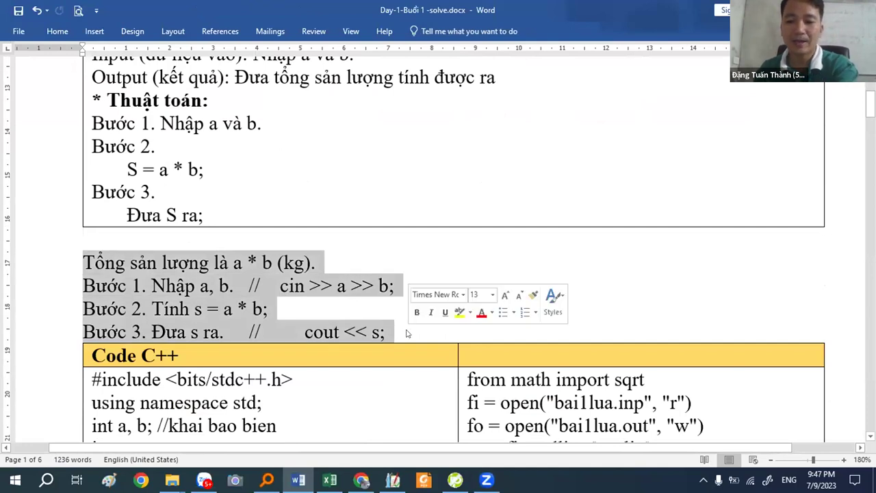
pyautogui.press('Delete')
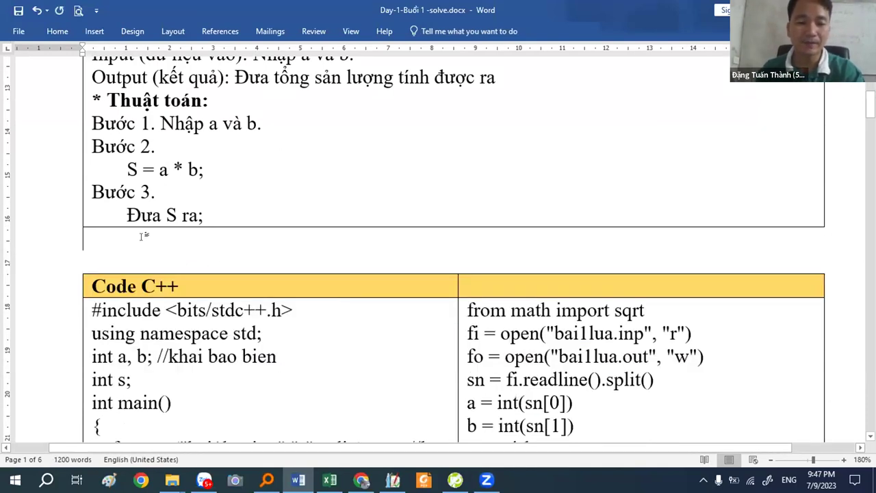
# Enter "Python" as the header of the second column in the code table, beside "Code C++"
pyautogui.click(492, 285)
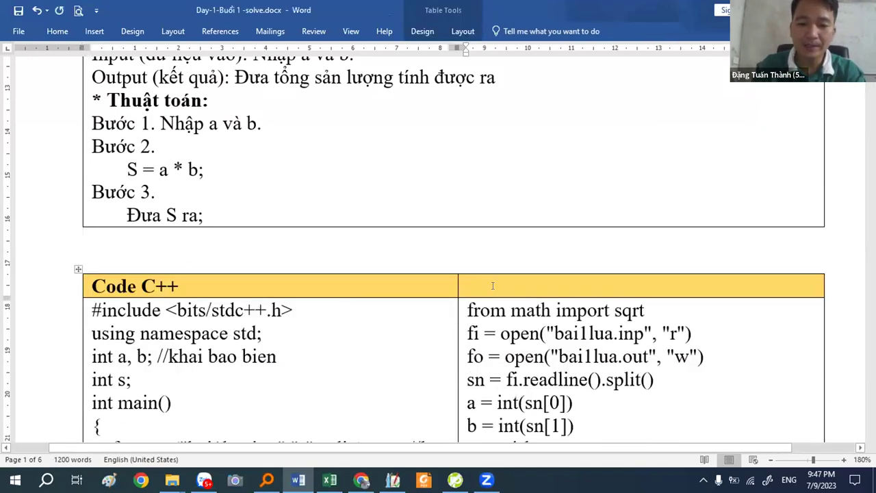
pyautogui.write('Python')
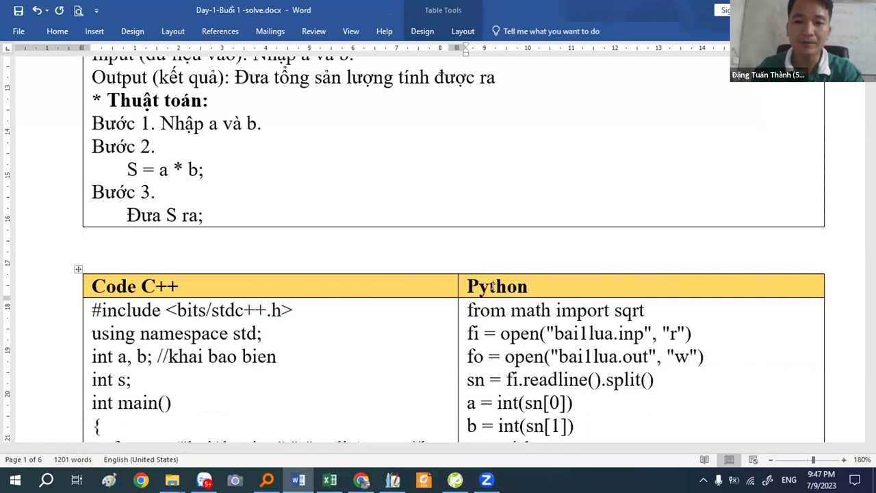
pyautogui.scroll(-3, 305, 273)
pyautogui.click(199, 244)
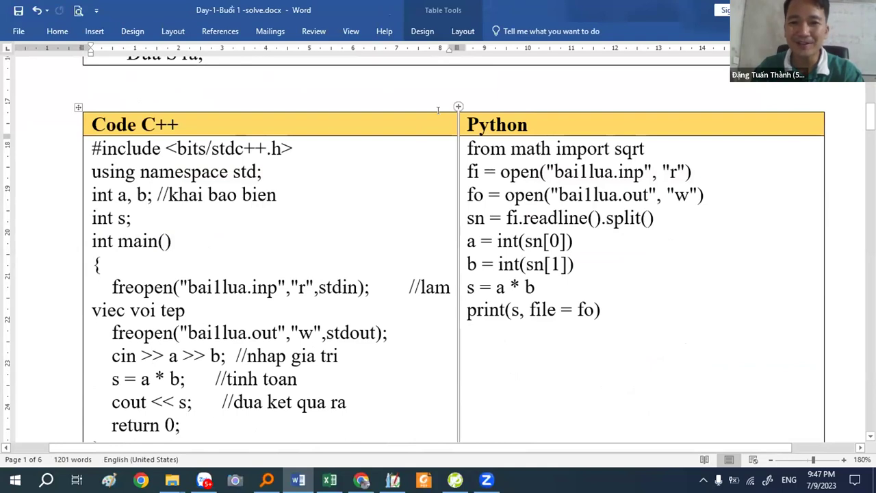